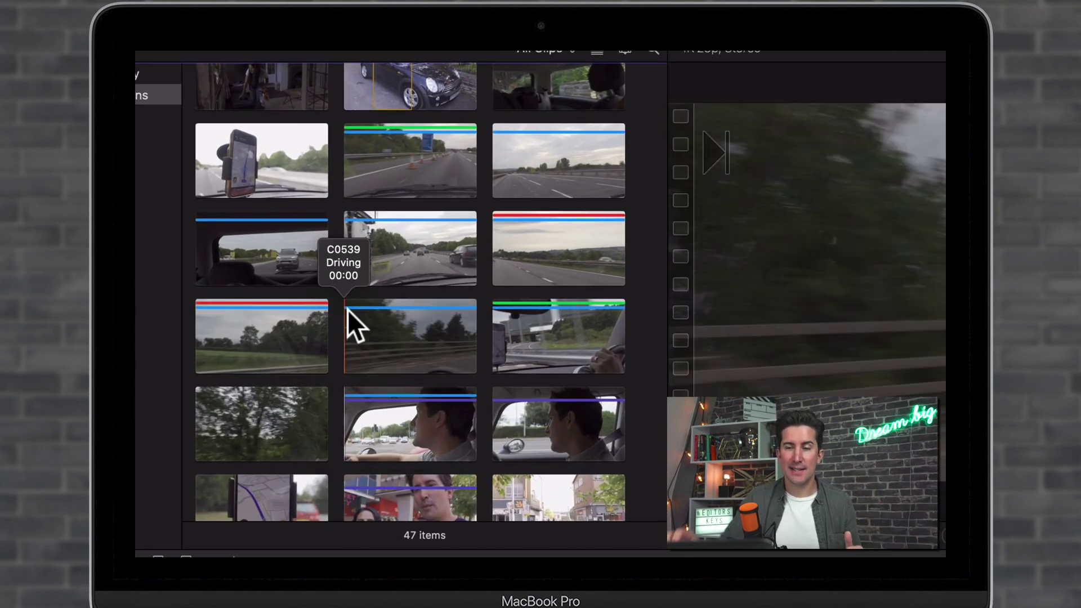
Expand the People and Smart Collections folders in the library sidebar.
scroll(435, 299, "up", 2)
scroll(387, 186, "down", 1)
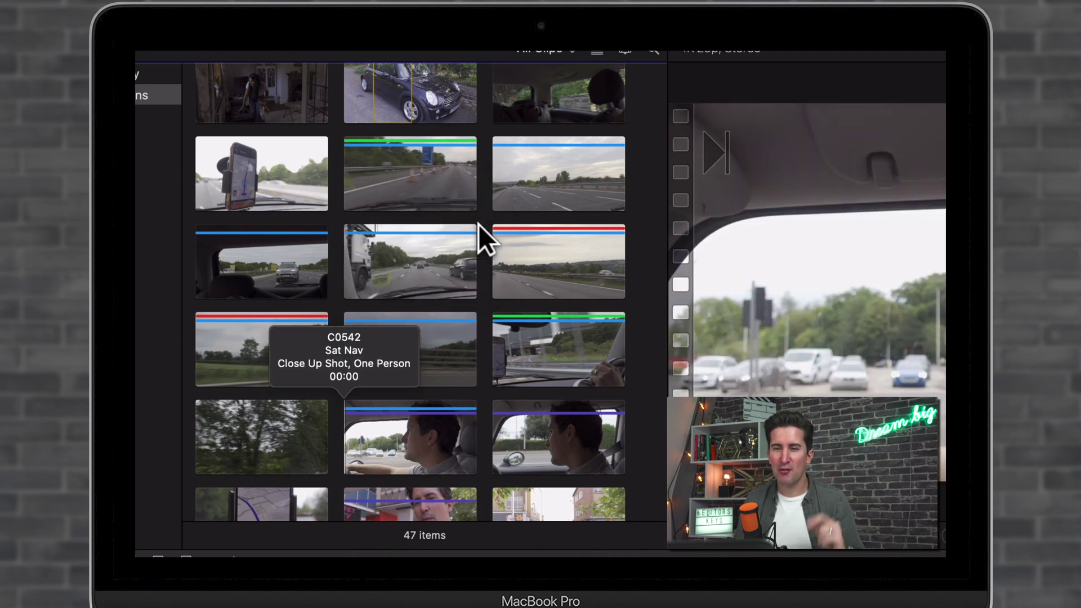
scroll(485, 192, "up", 3)
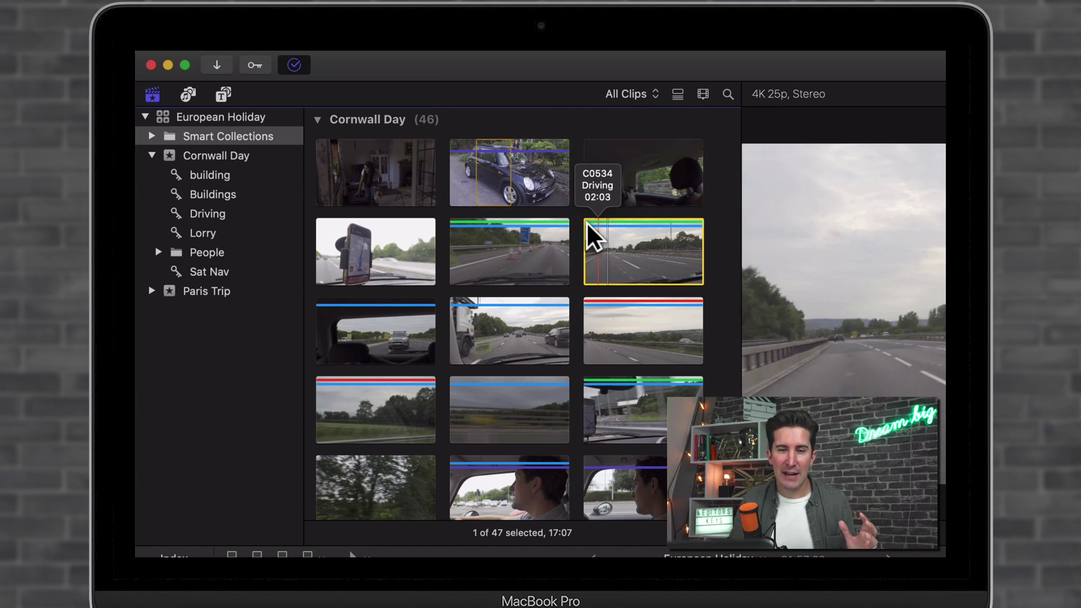
left_click(158, 249)
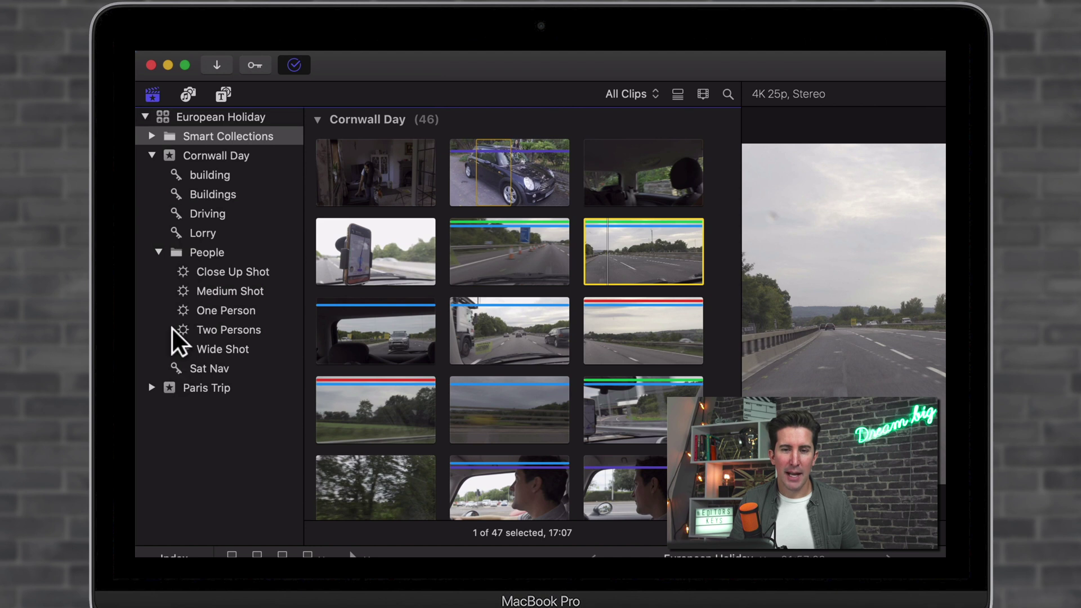
left_click(151, 135)
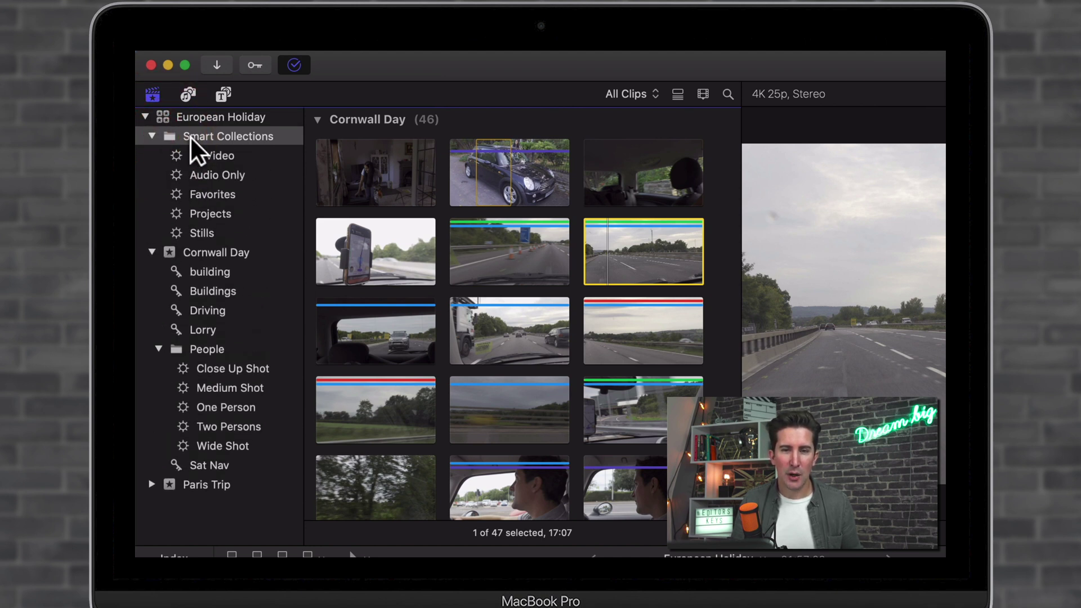
View the Favorites smart collection, then return to all 46 Cornwall Day clips.
left_click(224, 193)
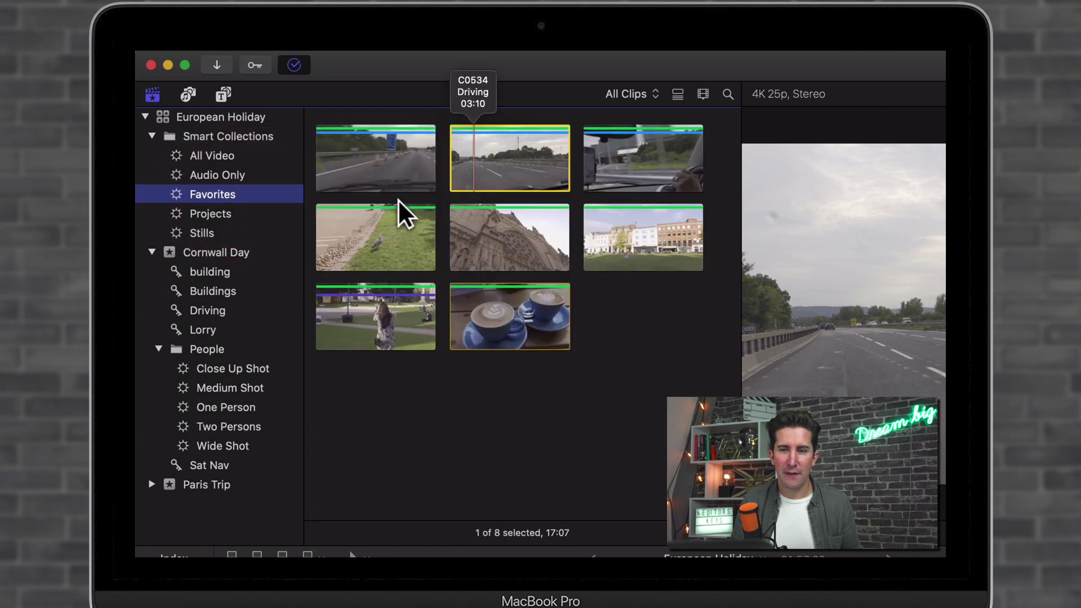
left_click(483, 169)
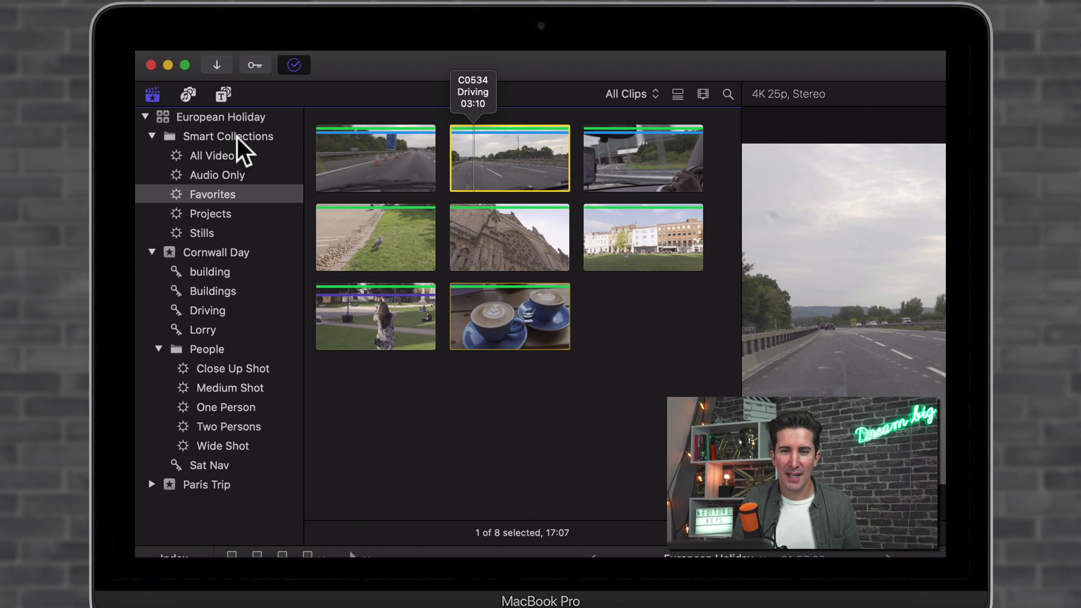
left_click(238, 137)
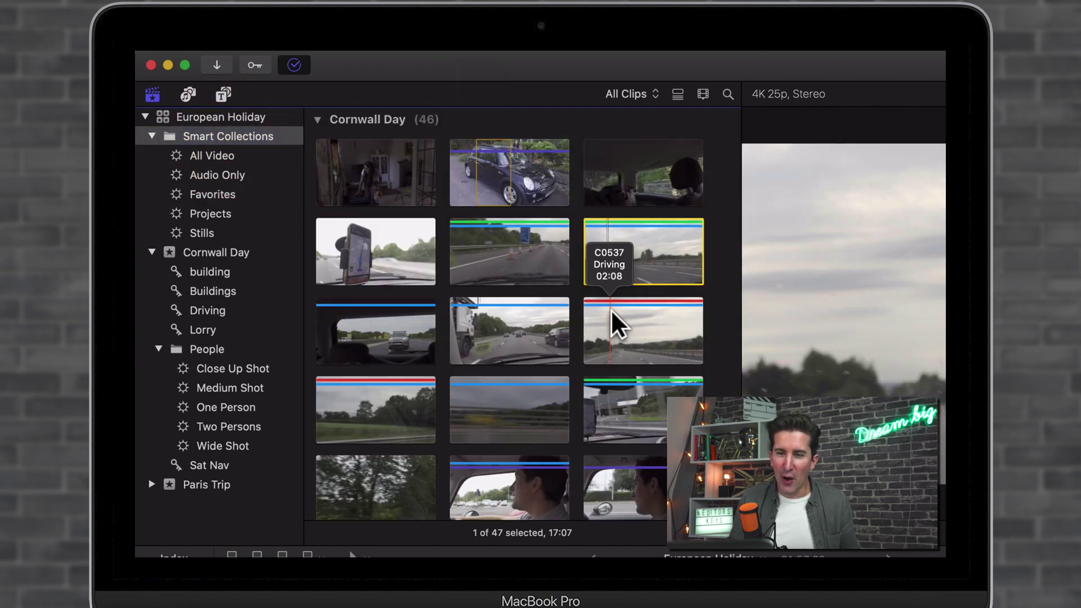
Reject the C0539 Driving clip so it shows a red line.
scroll(613, 312, "up", 1)
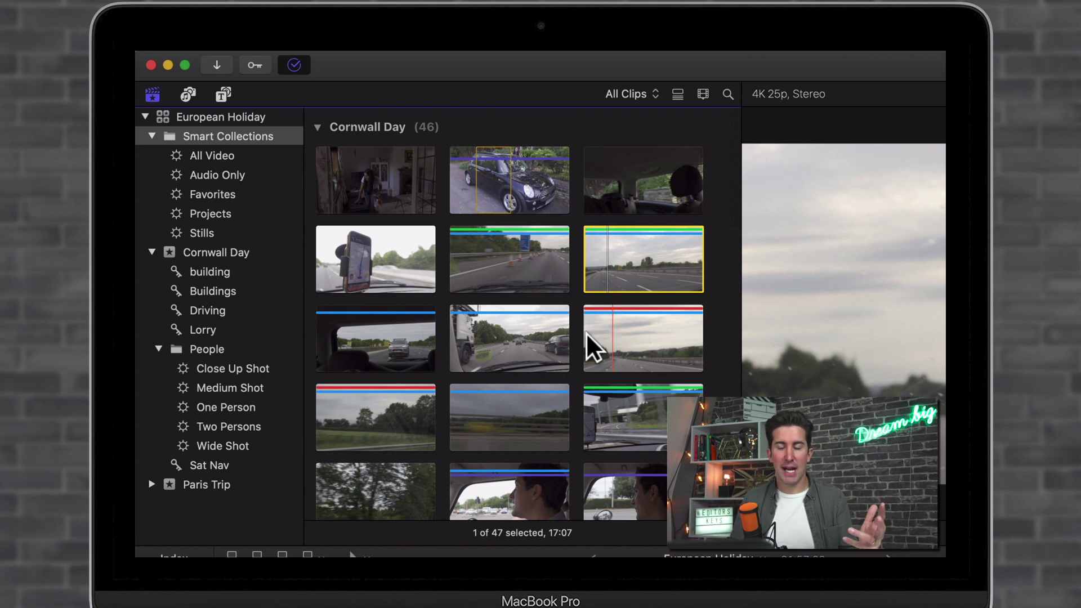
left_click(488, 417)
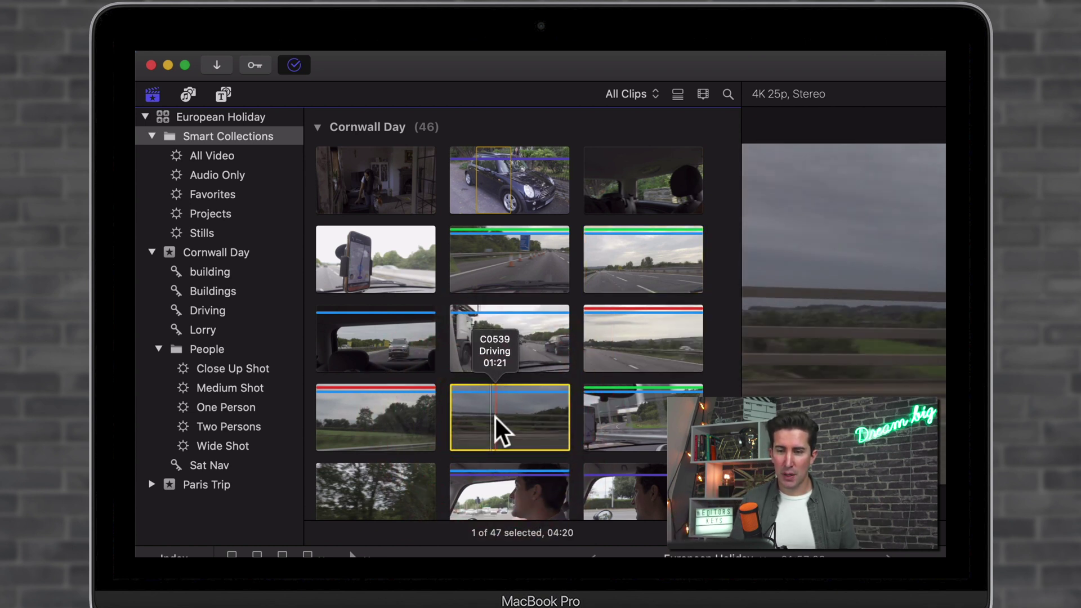
key("Delete")
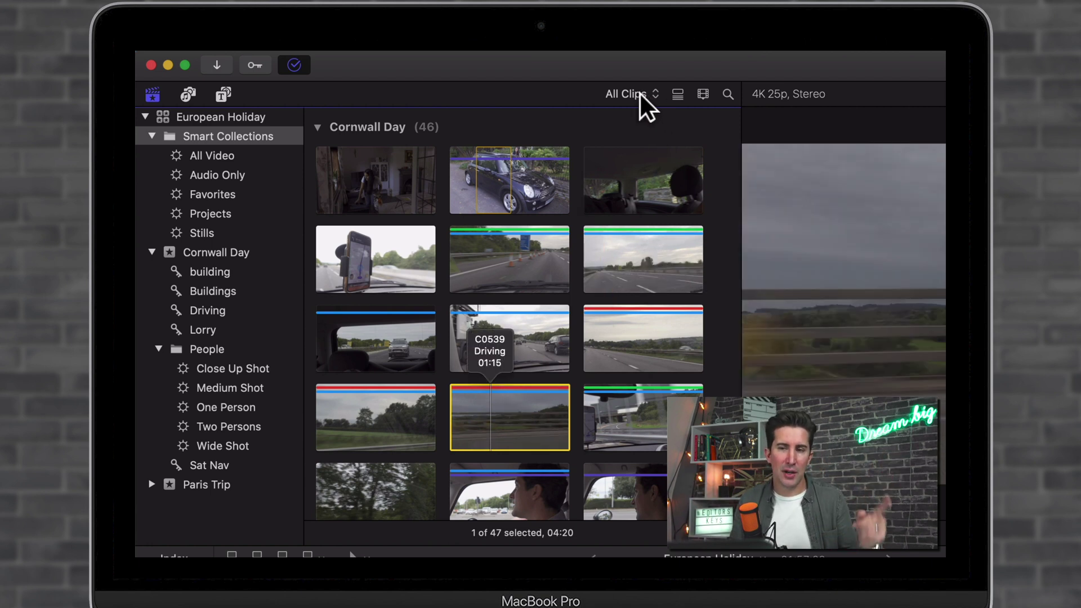
Filter the browser to Hide Rejected, then switch back to All Clips.
left_click(651, 92)
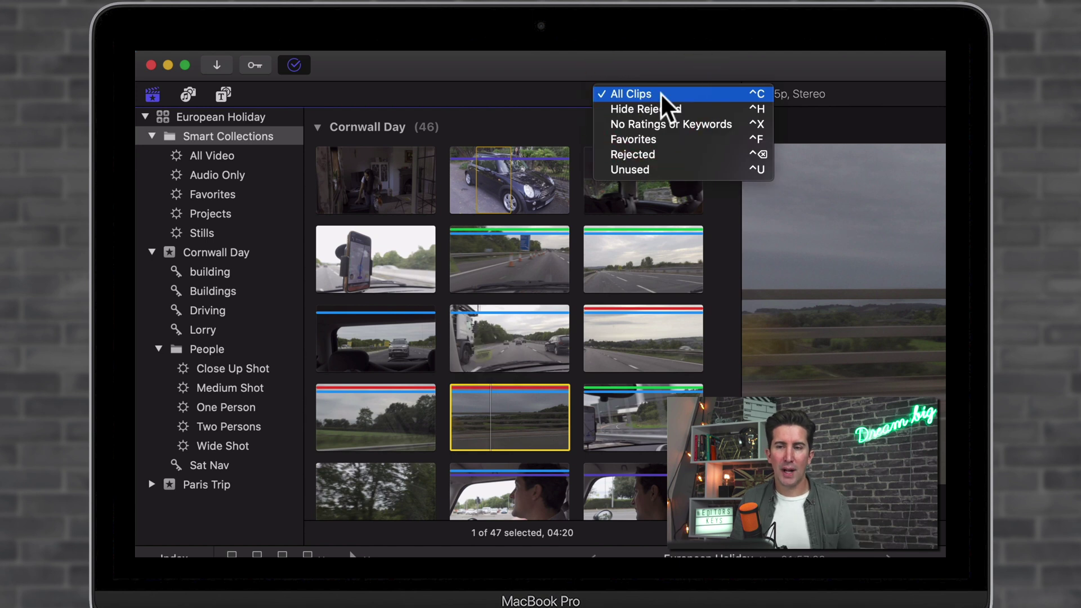
left_click(657, 107)
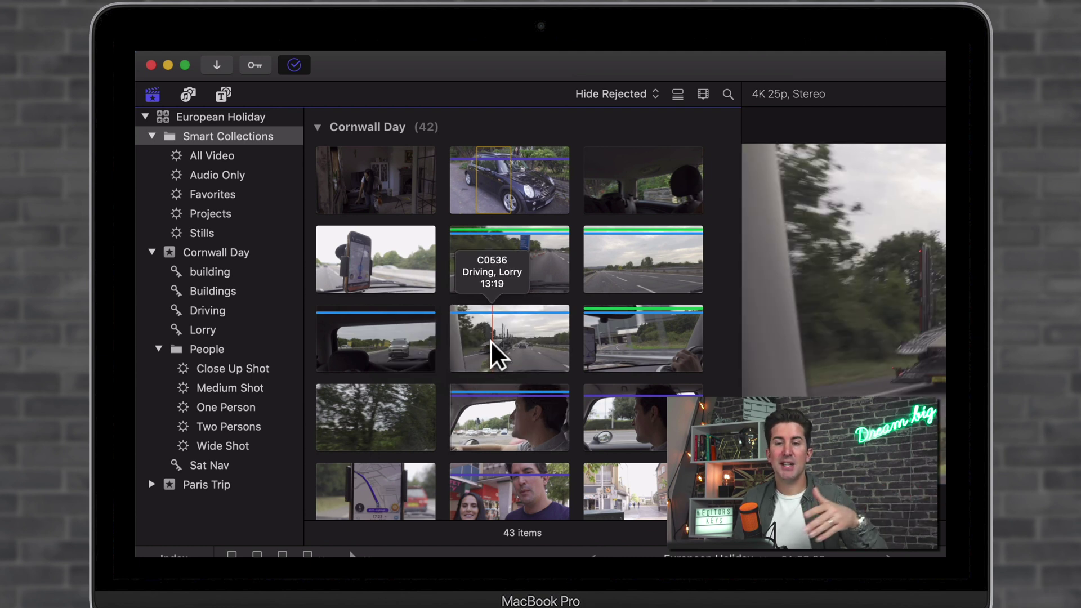
left_click(636, 92)
left_click(631, 79)
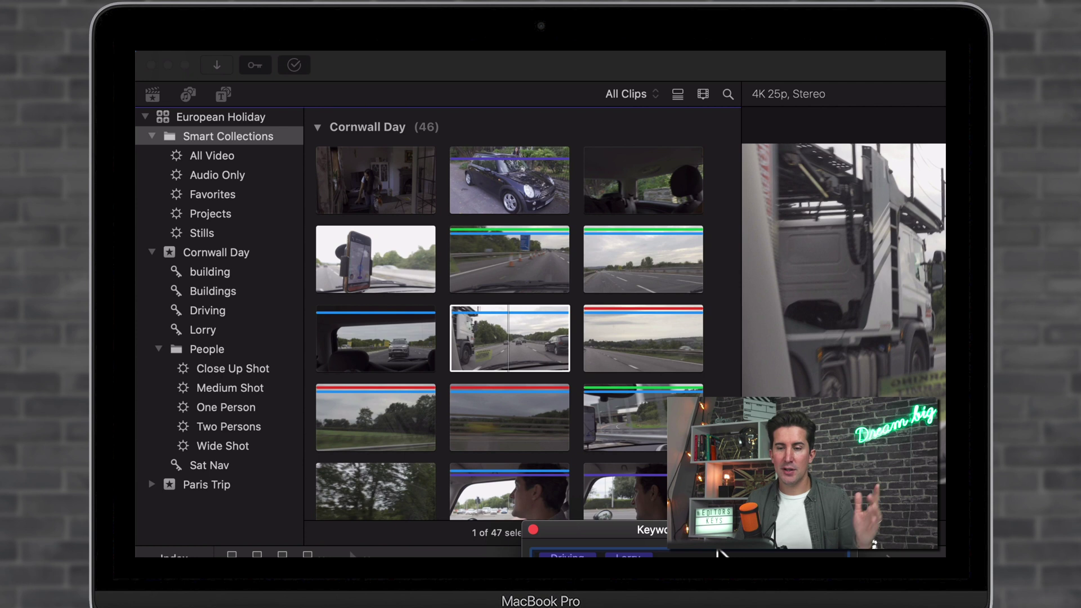
Clear the clip selection, then view the Buildings and Driving keyword collections.
left_click(734, 301)
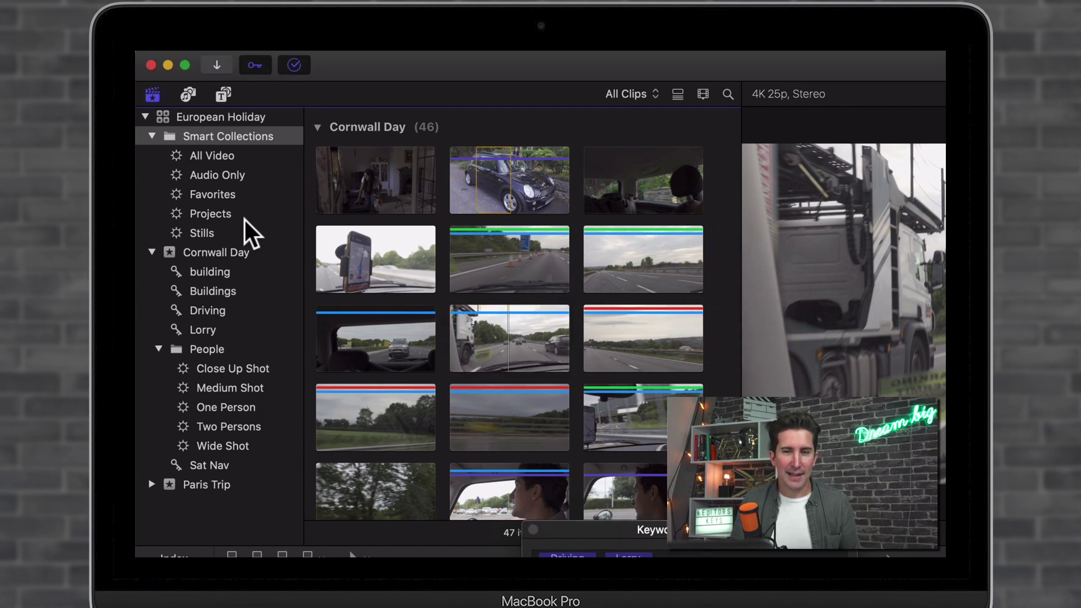
left_click(208, 288)
left_click(207, 307)
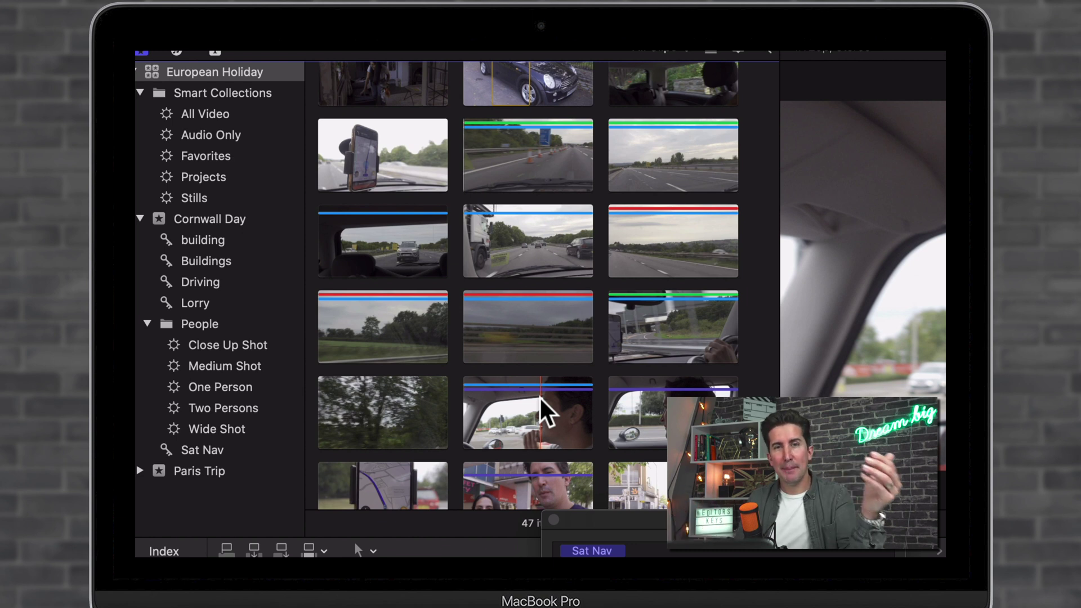
Analyse clip C0542 for people and colour, then filter to the People folder's 7 clips.
right_click(538, 402)
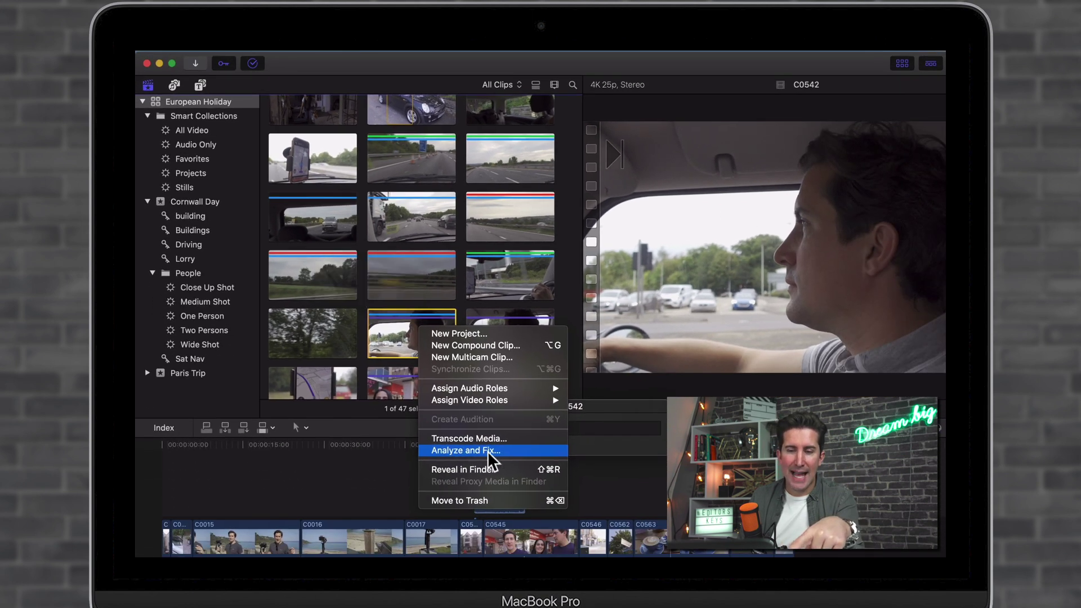
left_click(489, 459)
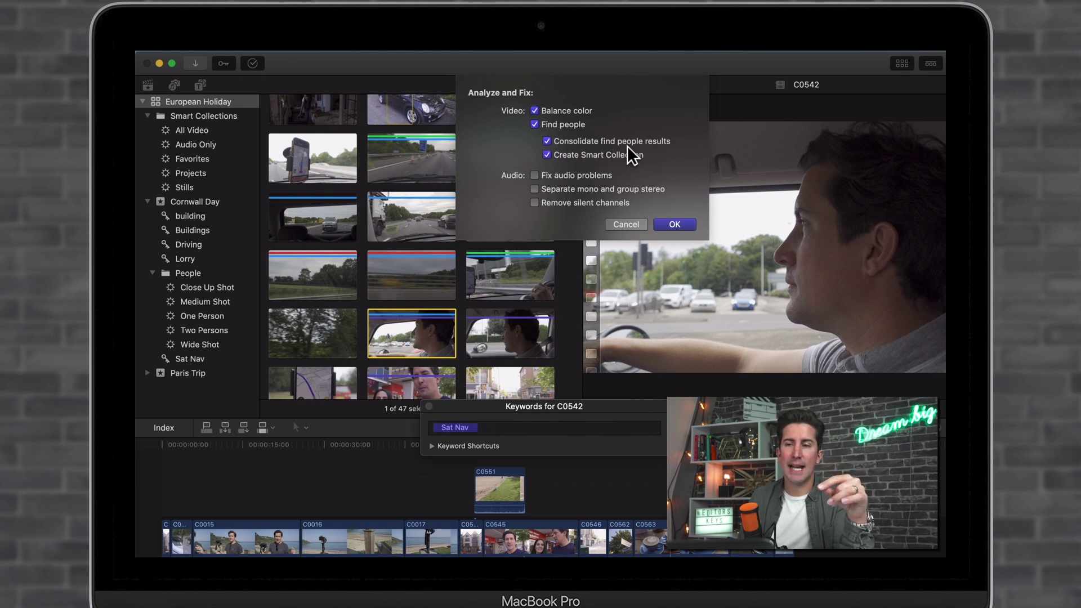
left_click(667, 225)
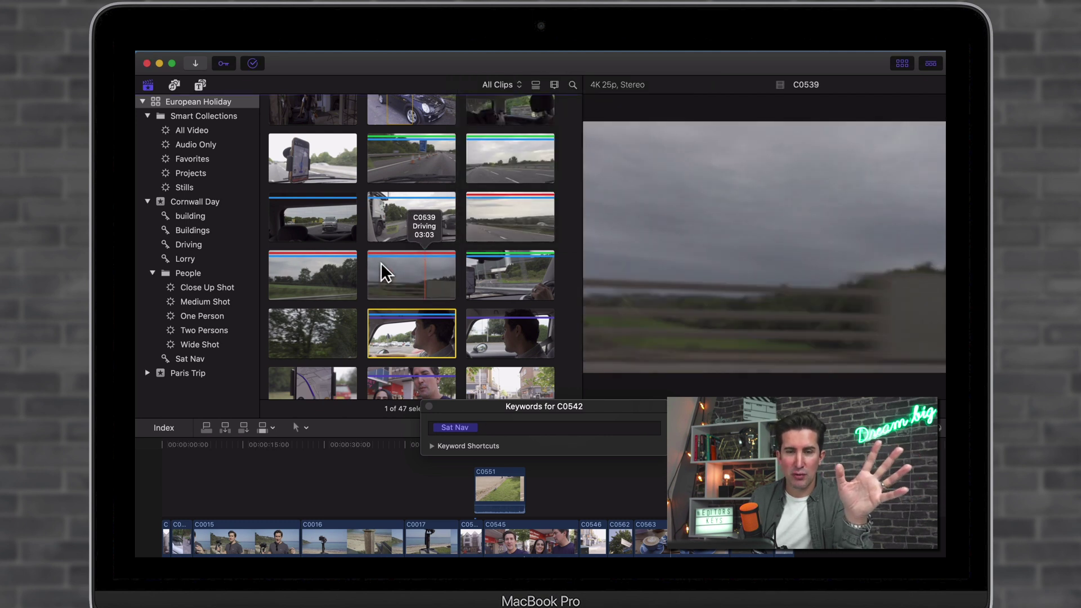
left_click(197, 274)
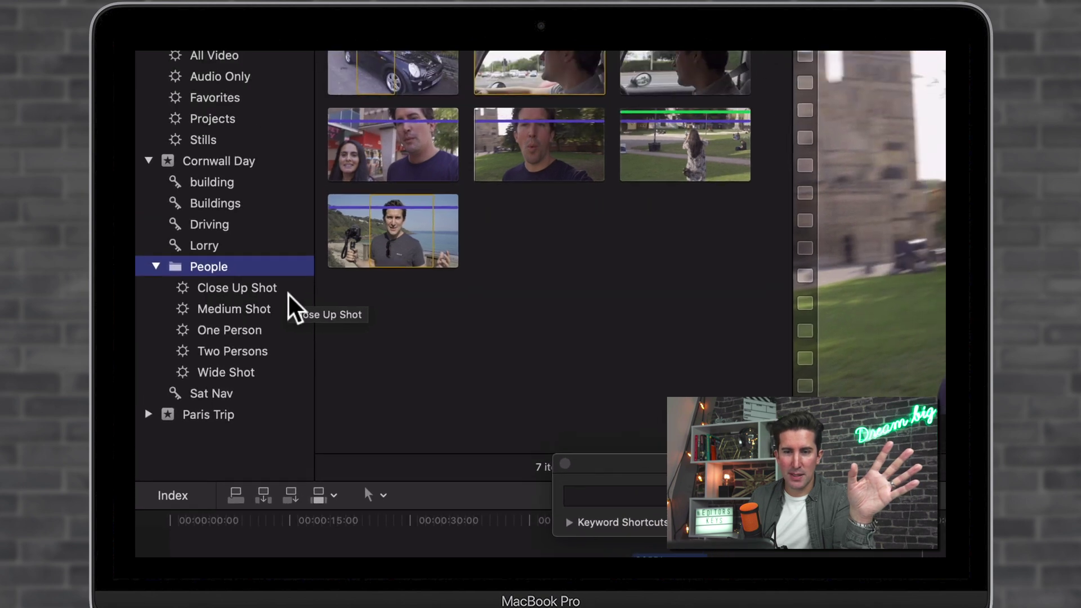
Browse the Close Up Shot, Medium Shot and Two Persons collections, previewing their clips.
left_click(269, 288)
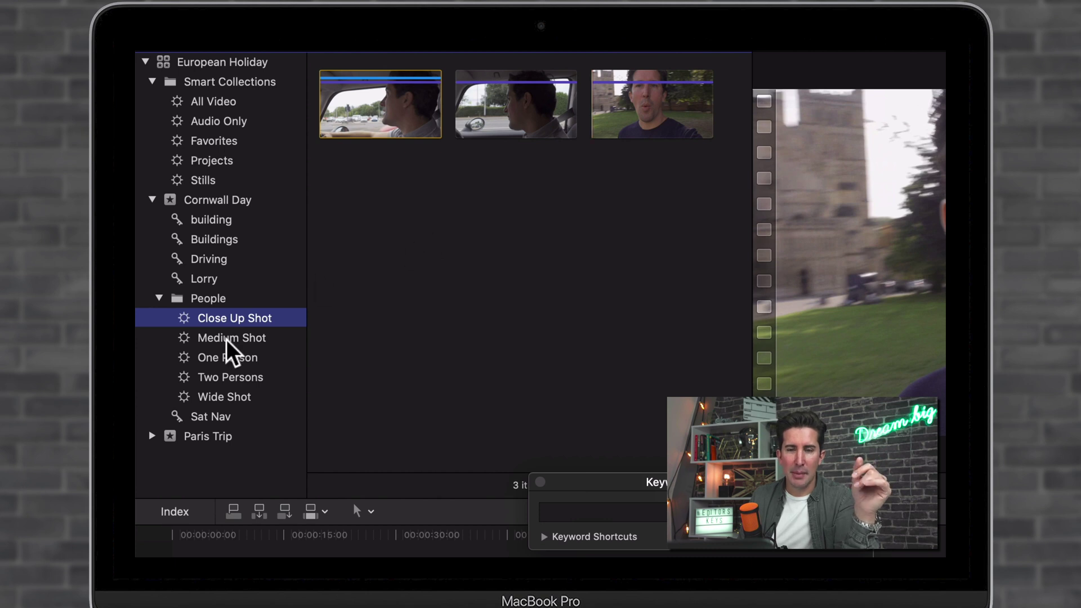
left_click(232, 339)
left_click(501, 112)
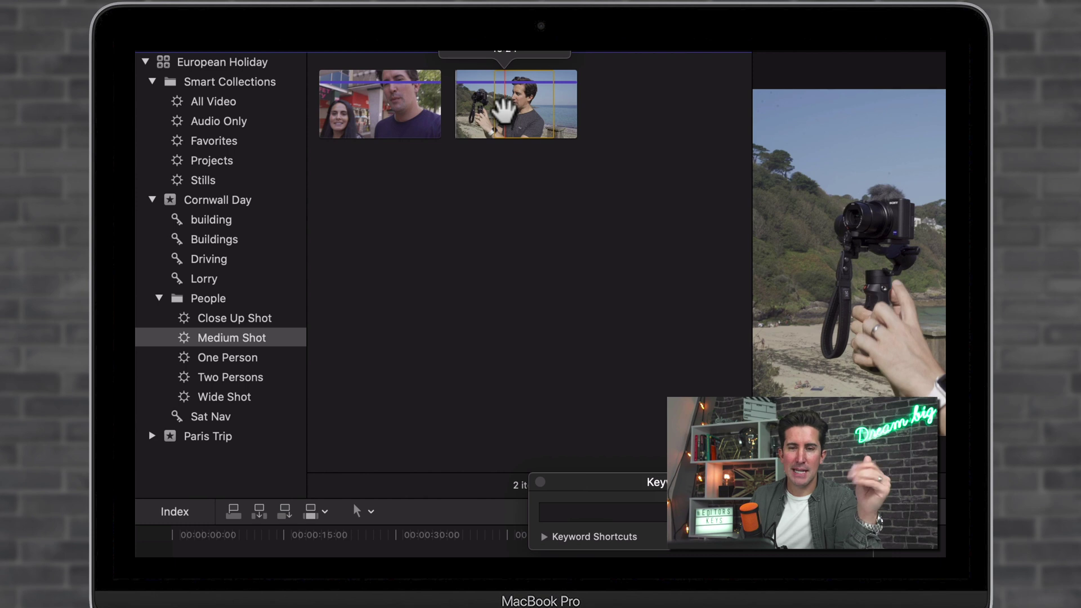
left_click(248, 378)
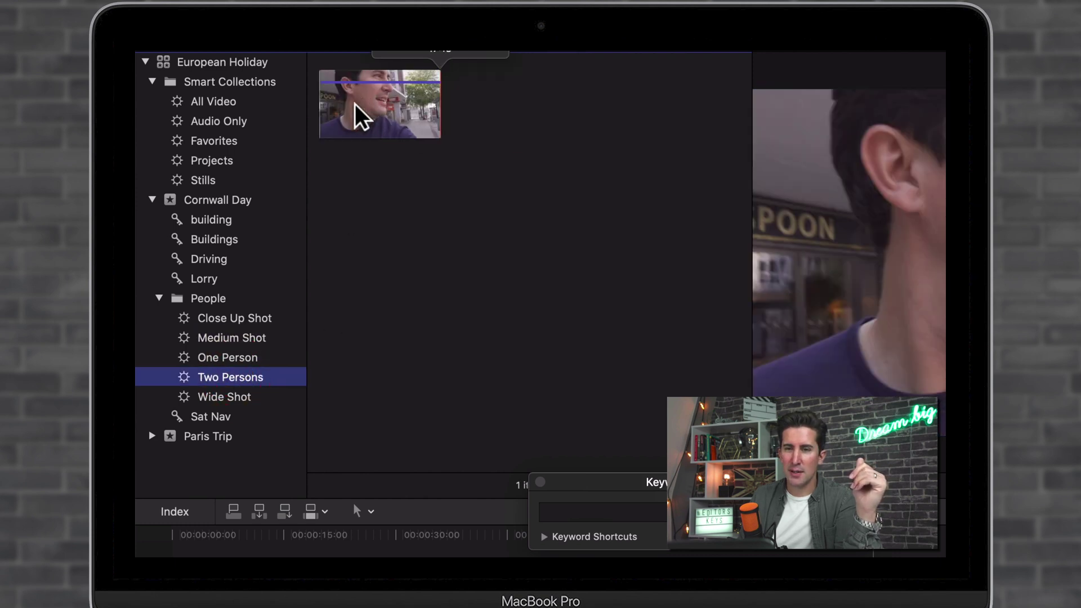
left_click(353, 118)
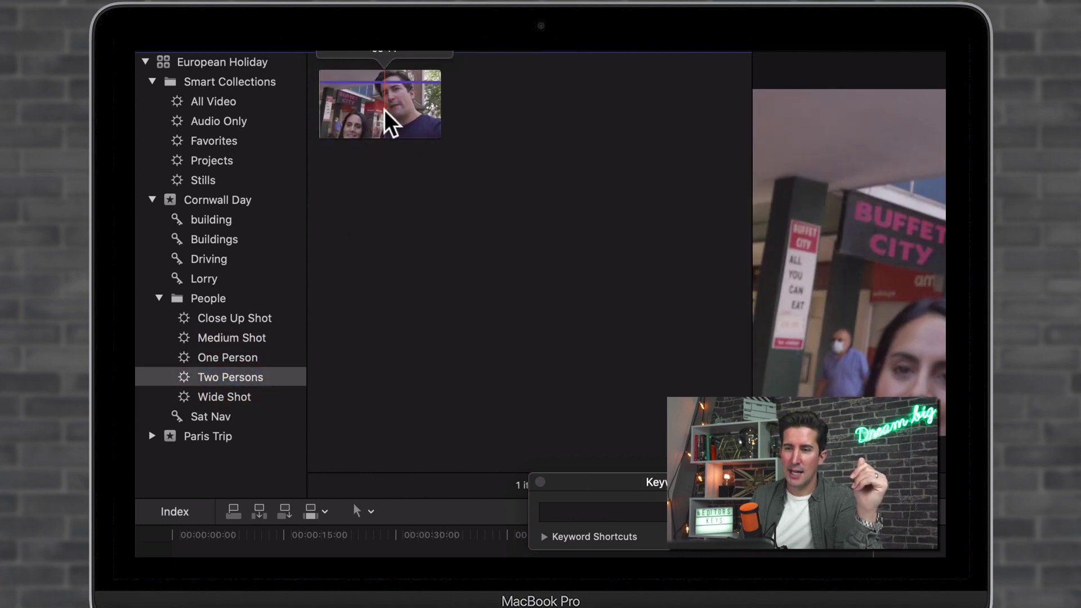
Check the Wide Shot clips, then show the People folder and the whole European Holiday library.
left_click(242, 397)
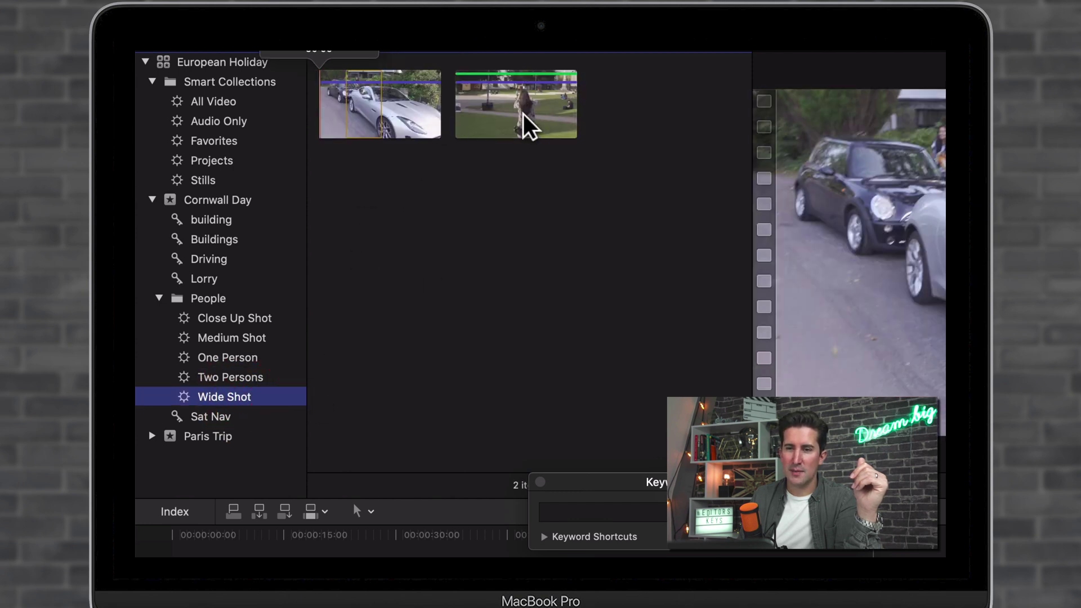
left_click(504, 110)
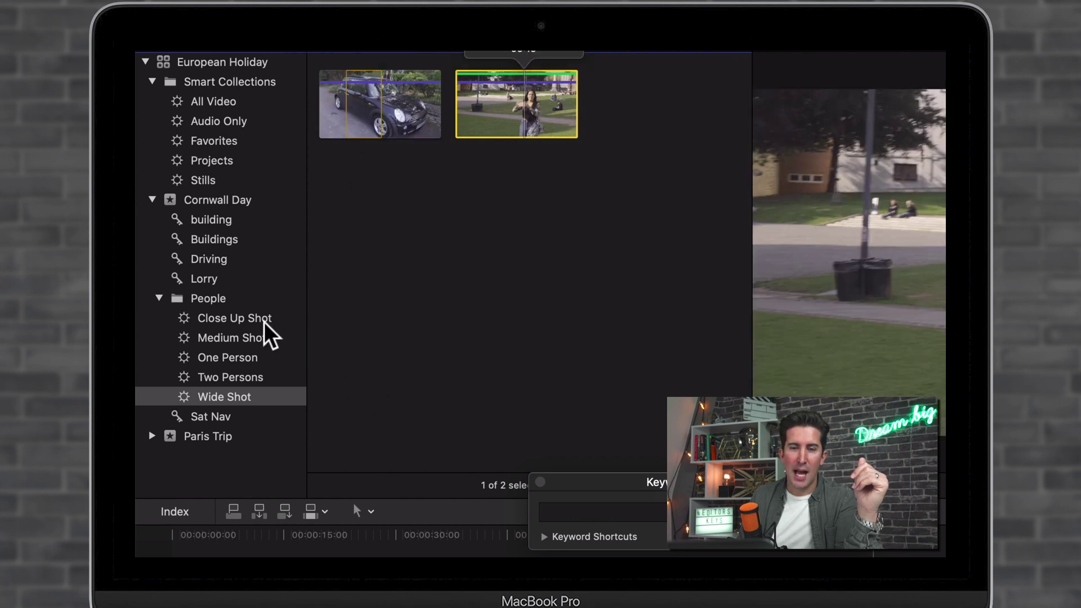
left_click(241, 299)
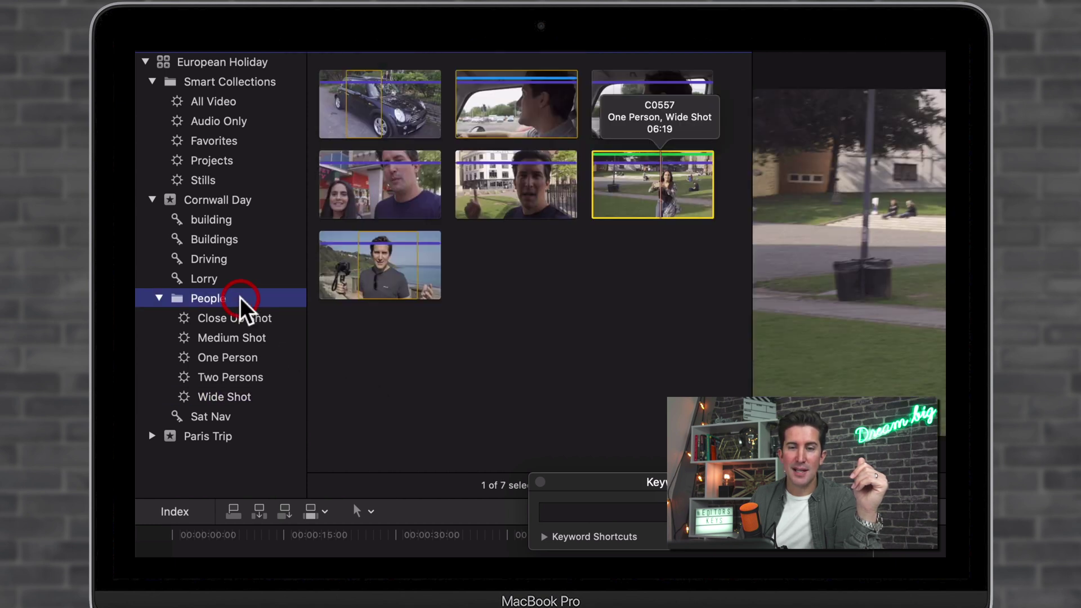
left_click(263, 65)
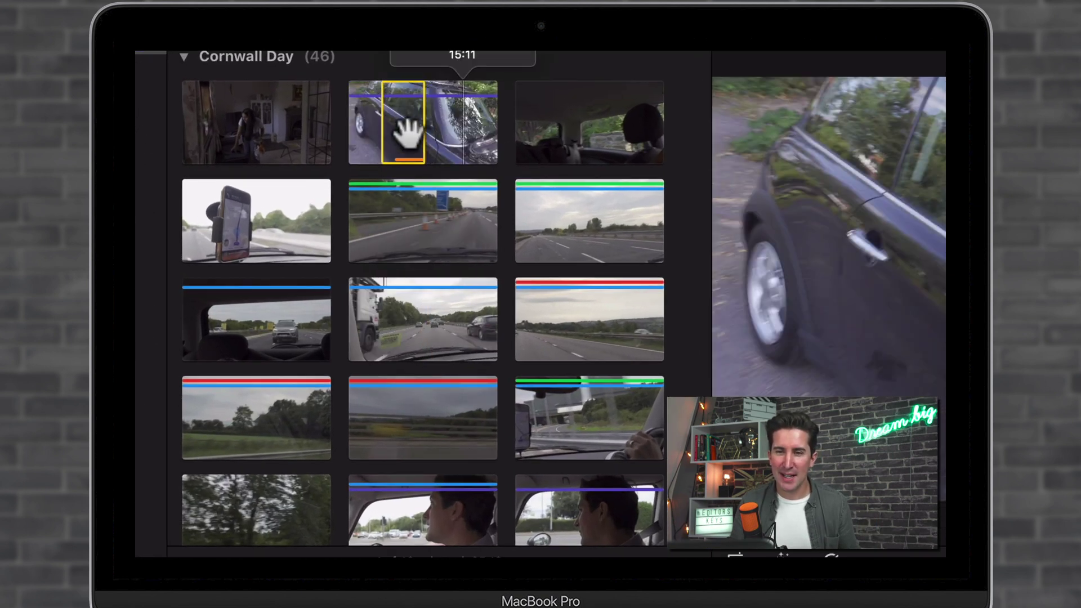
scroll(491, 342, "down", 2)
scroll(489, 344, "down", 5)
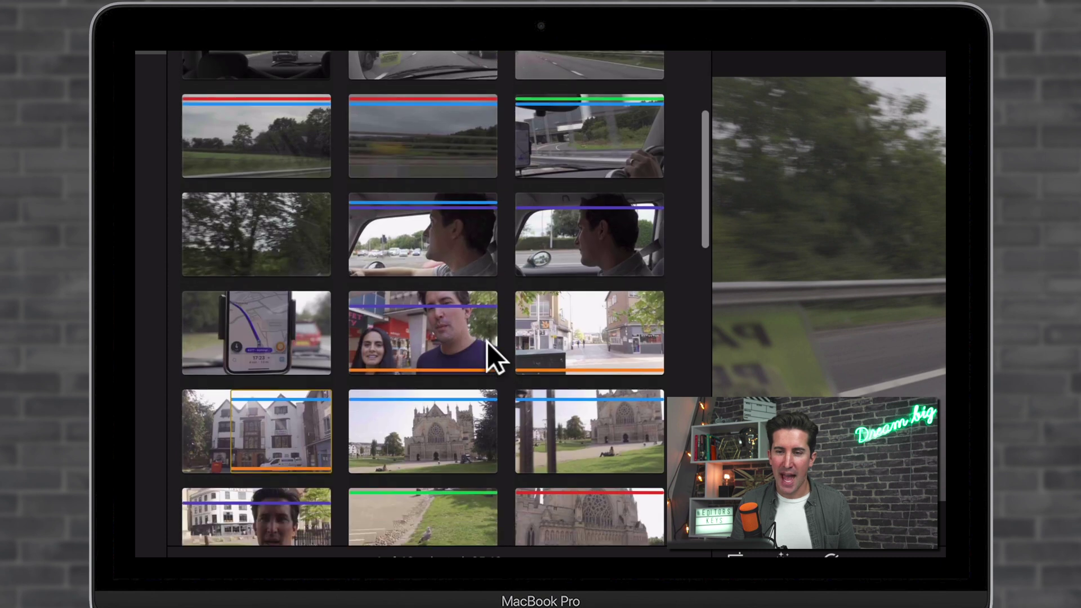
scroll(439, 397, "up", 8)
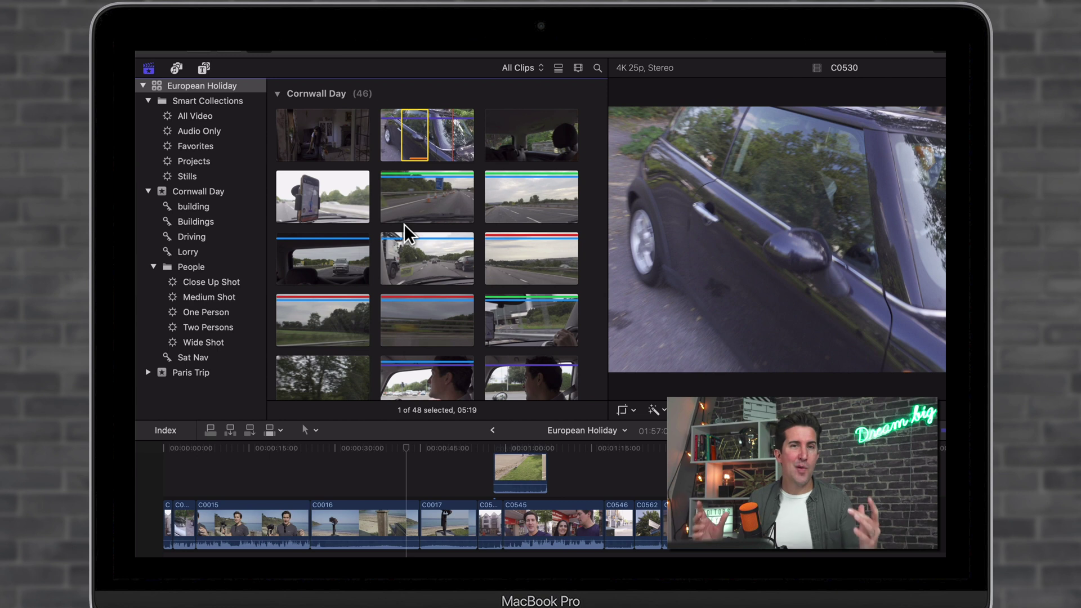
scroll(473, 284, "down", 3)
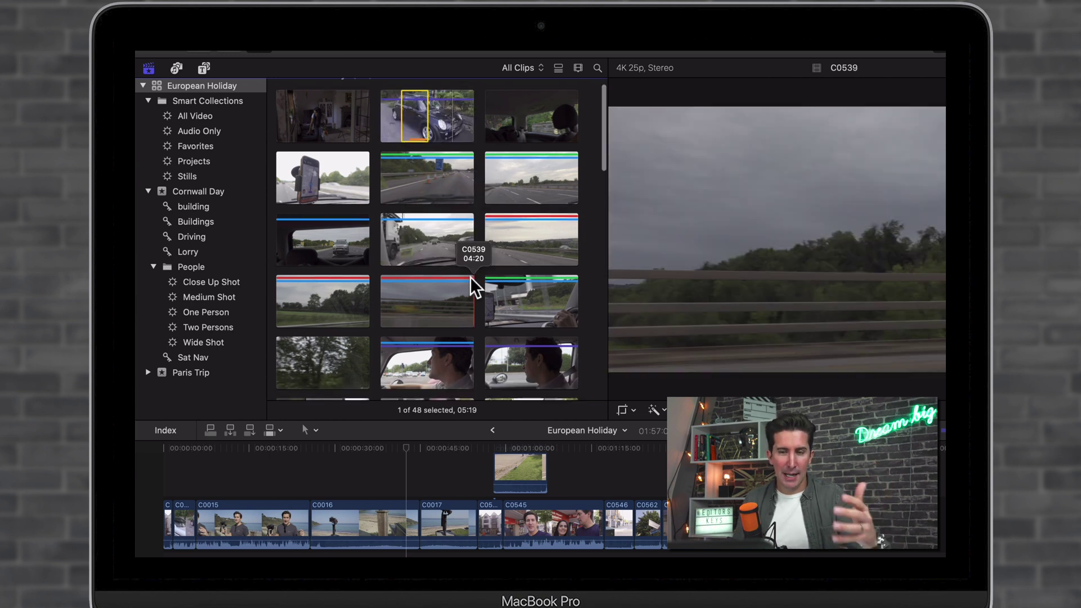
scroll(470, 284, "up", 3)
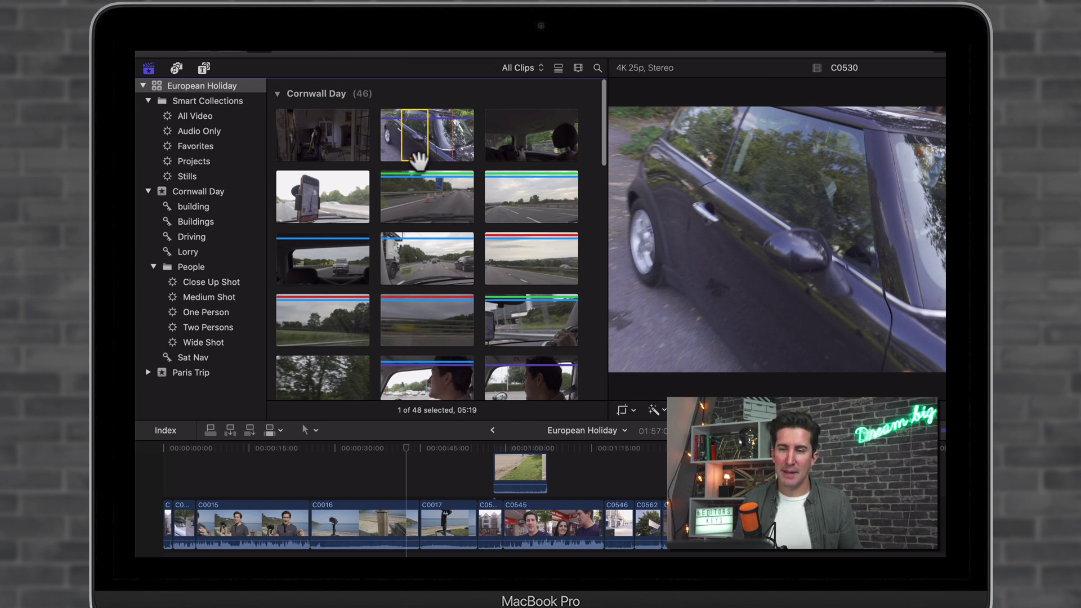
scroll(473, 243, "down", 5)
scroll(463, 252, "up", 2)
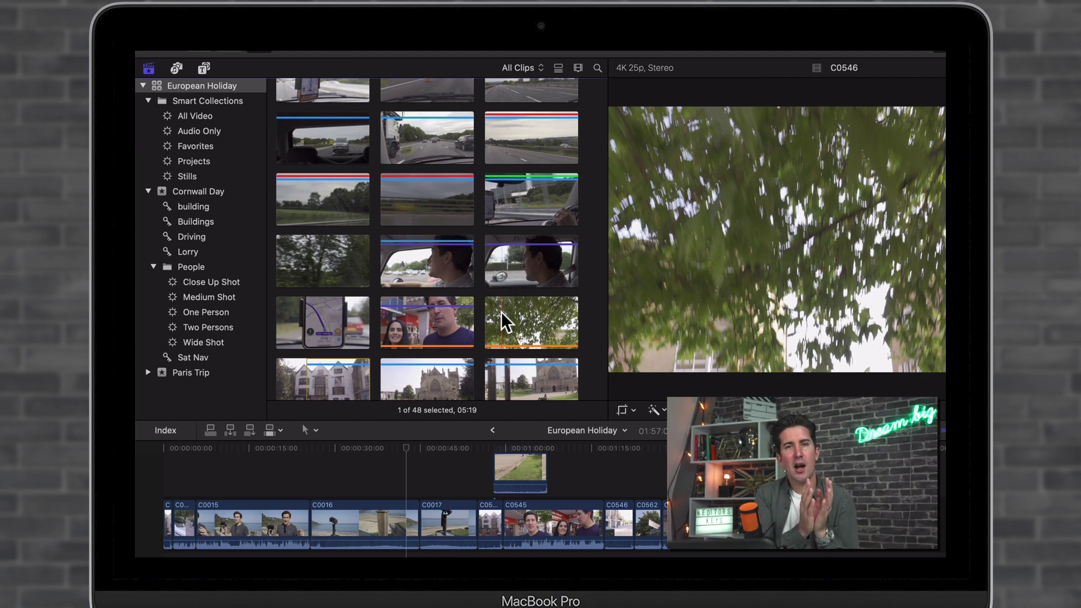
scroll(501, 287, "down", 3)
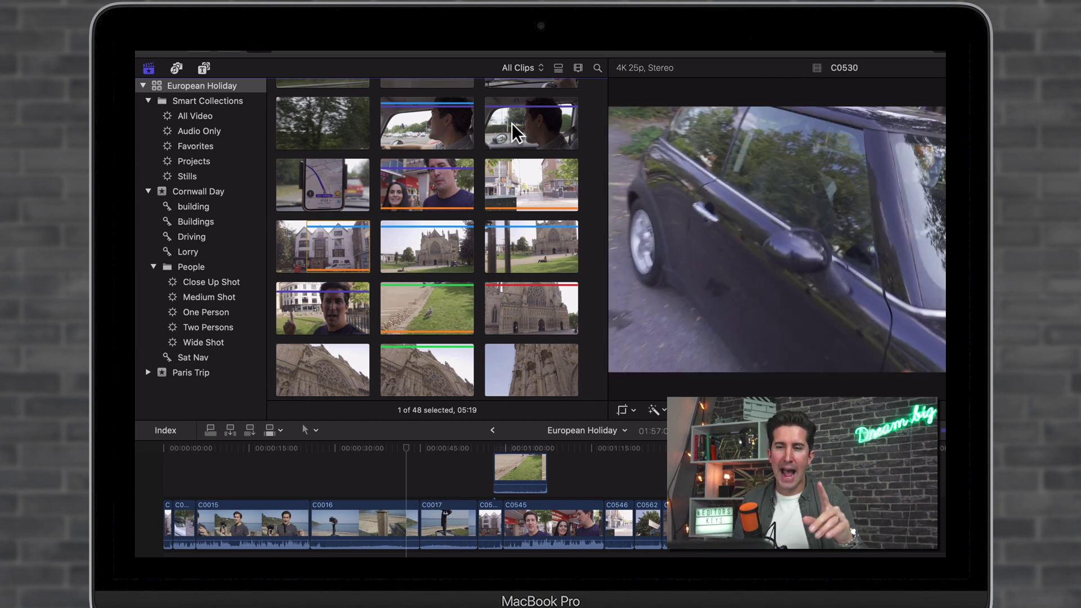
left_click(468, 48)
mouse_move(465, 83)
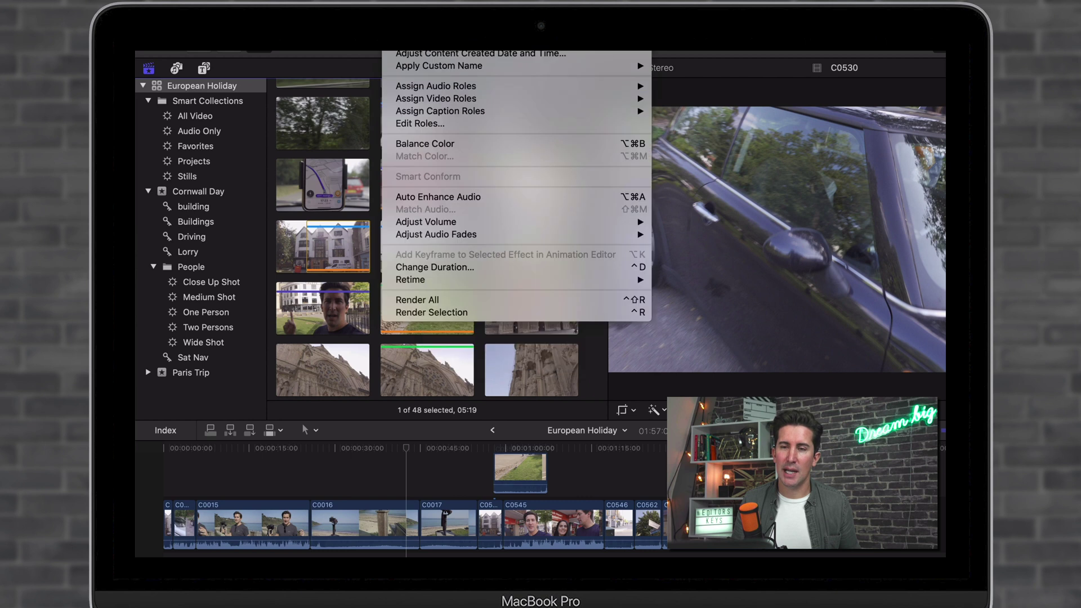
left_click(467, 47)
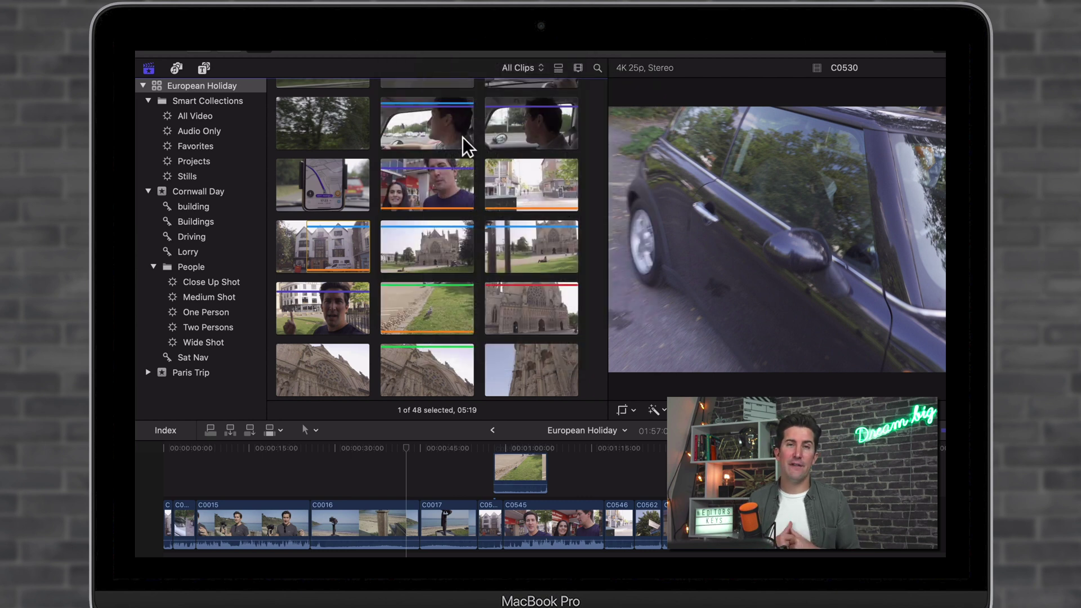